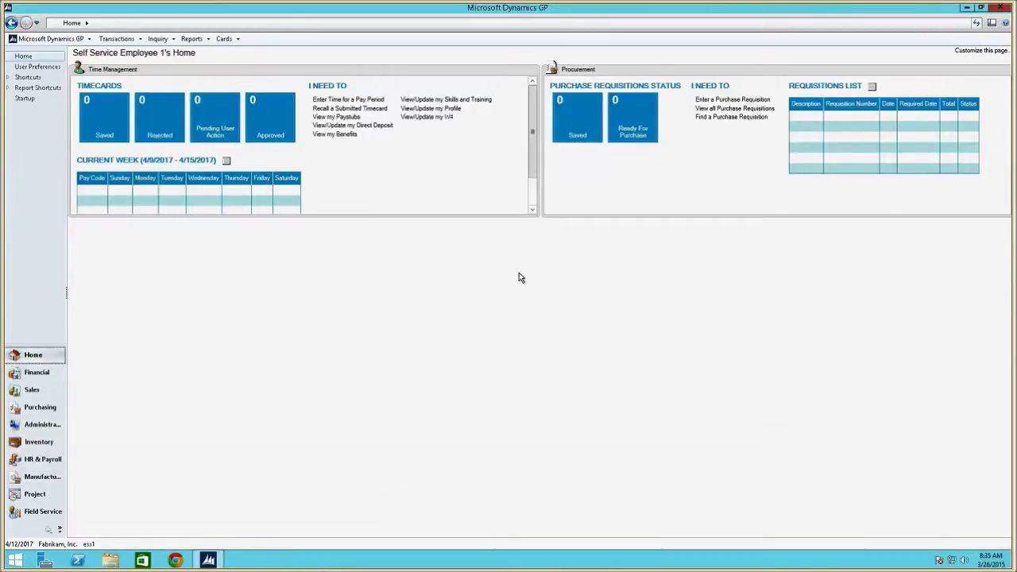
Print the 10/1/2018 paystub as a standard Reprint Pay Statement report, with the screen as its only destination.
click(341, 118)
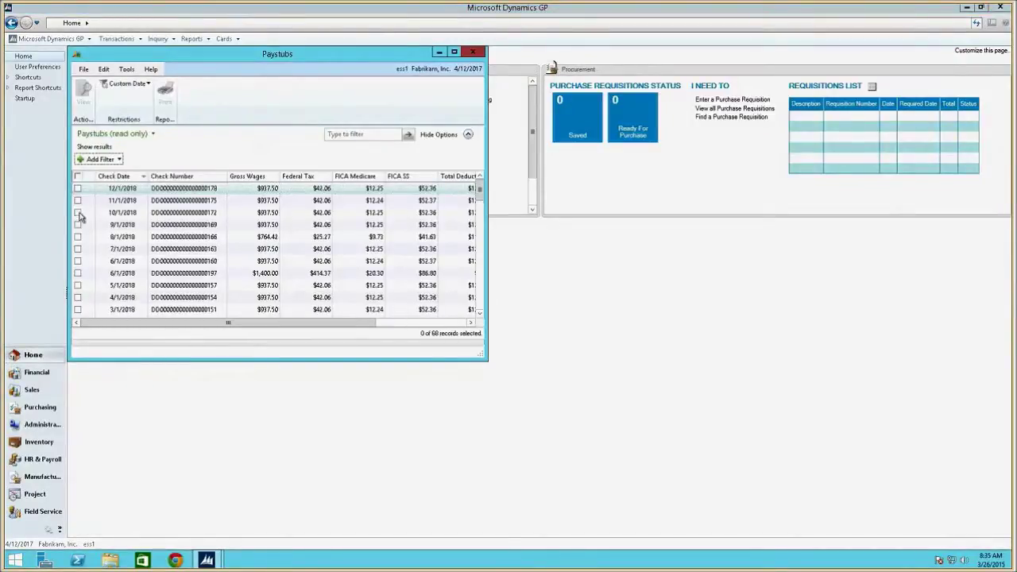
click(78, 213)
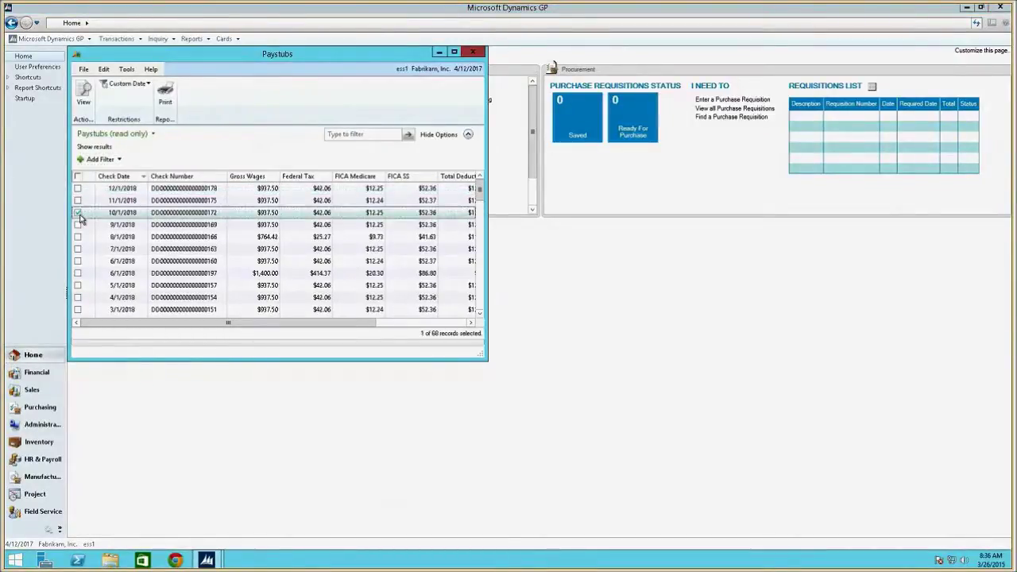
click(165, 102)
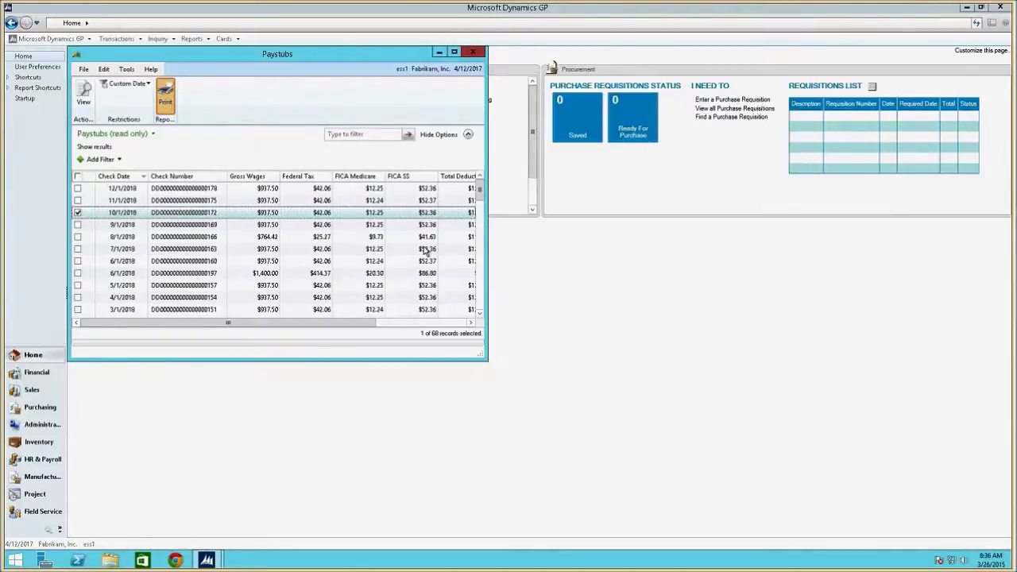
click(415, 276)
click(415, 287)
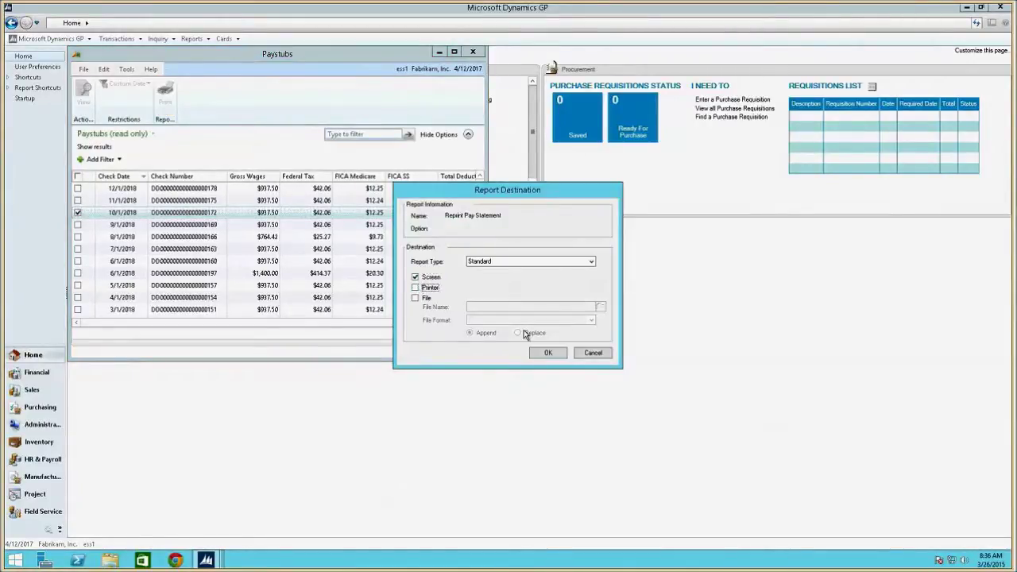
click(549, 353)
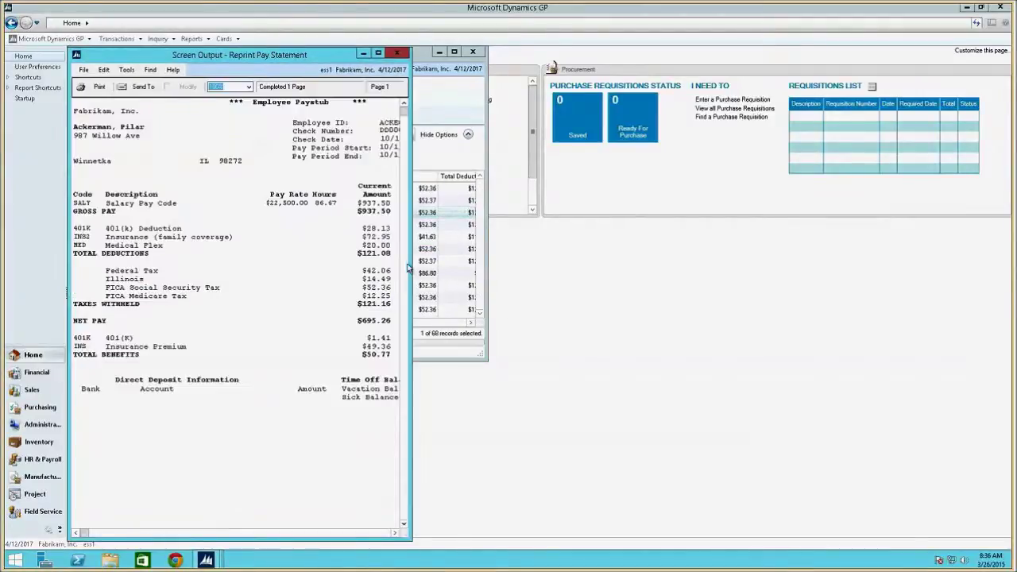
Widen the pay statement output to read its year-to-date amounts, and close it together with the paystub list.
drag(408, 269, 579, 267)
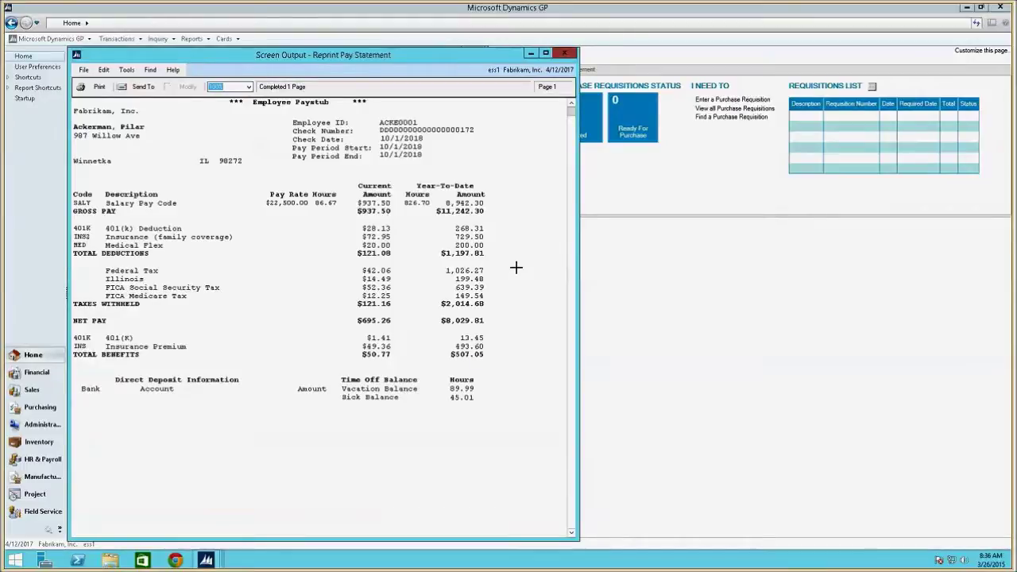
click(566, 54)
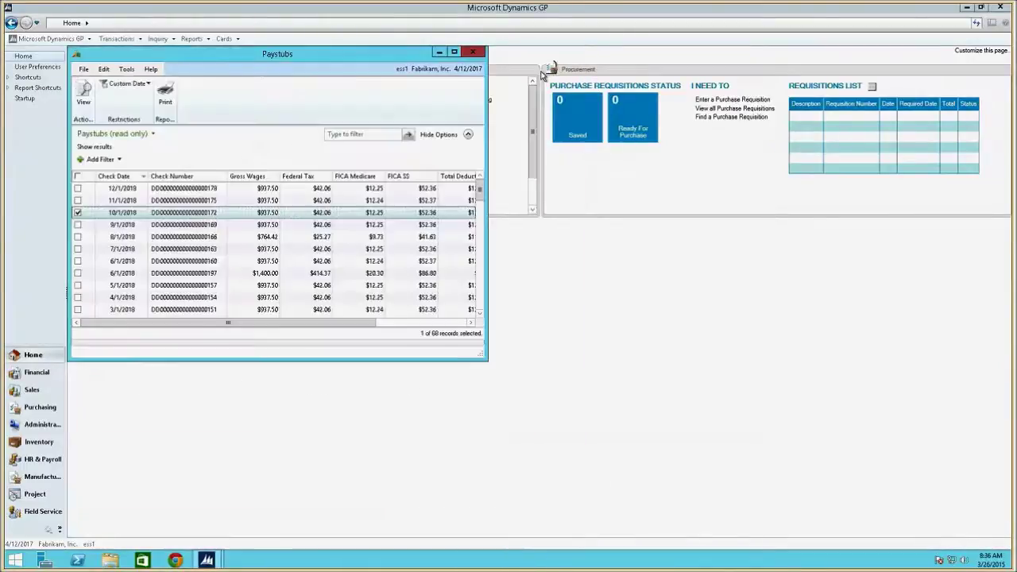
click(473, 52)
Review the employee's direct deposit accounts and their education, tests, skills and training history records.
click(379, 127)
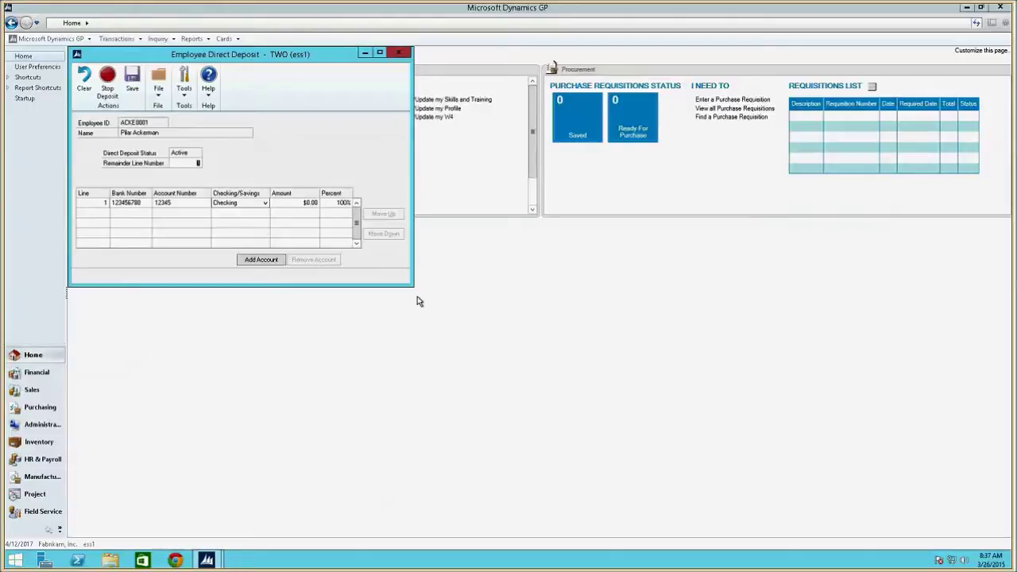
click(402, 53)
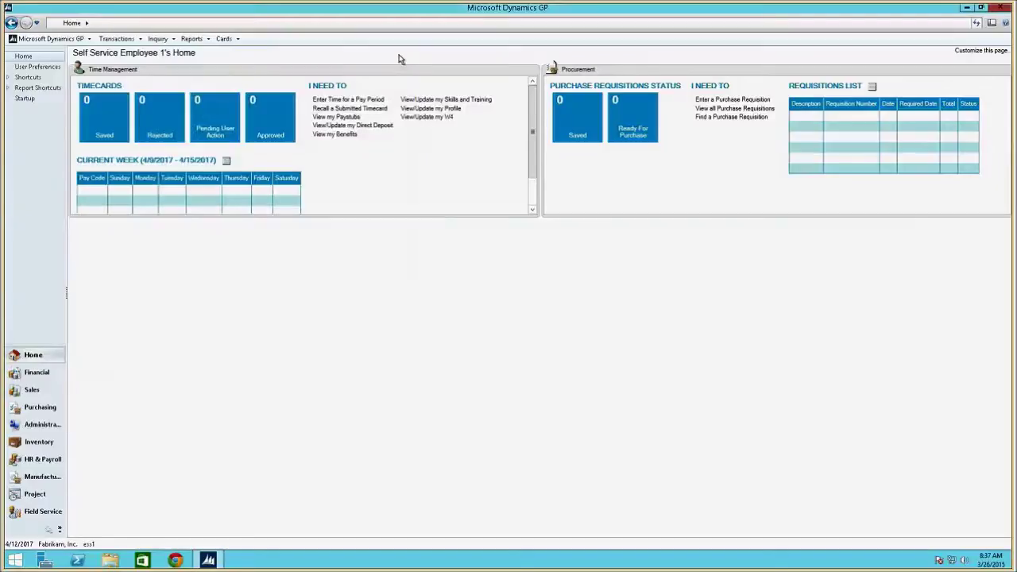
click(476, 101)
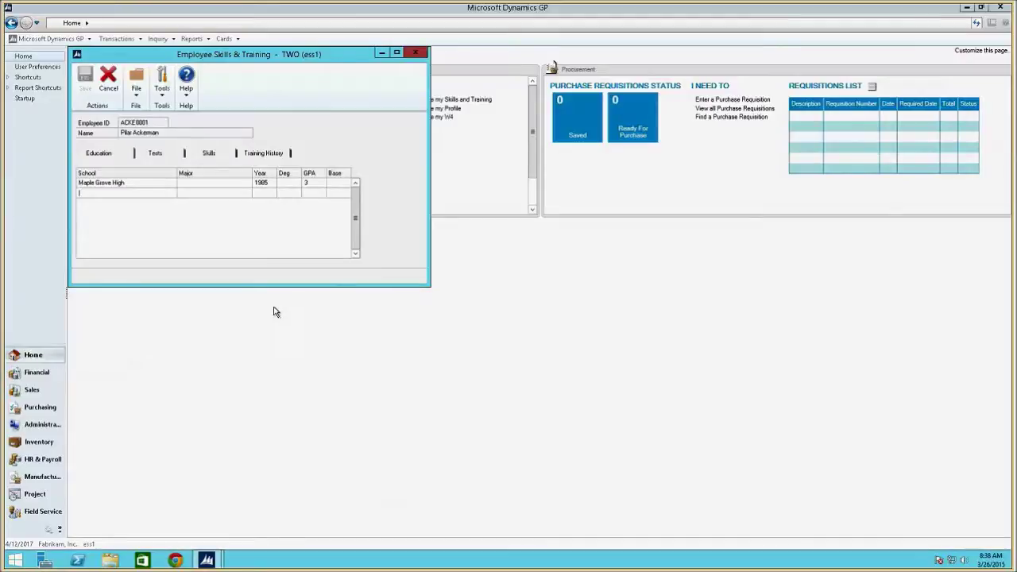
click(157, 153)
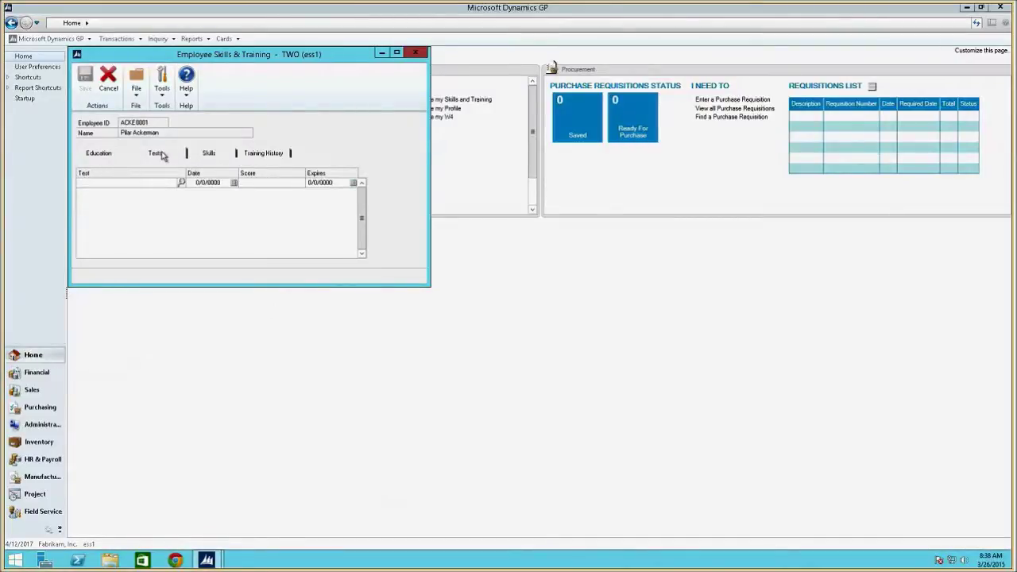
click(209, 155)
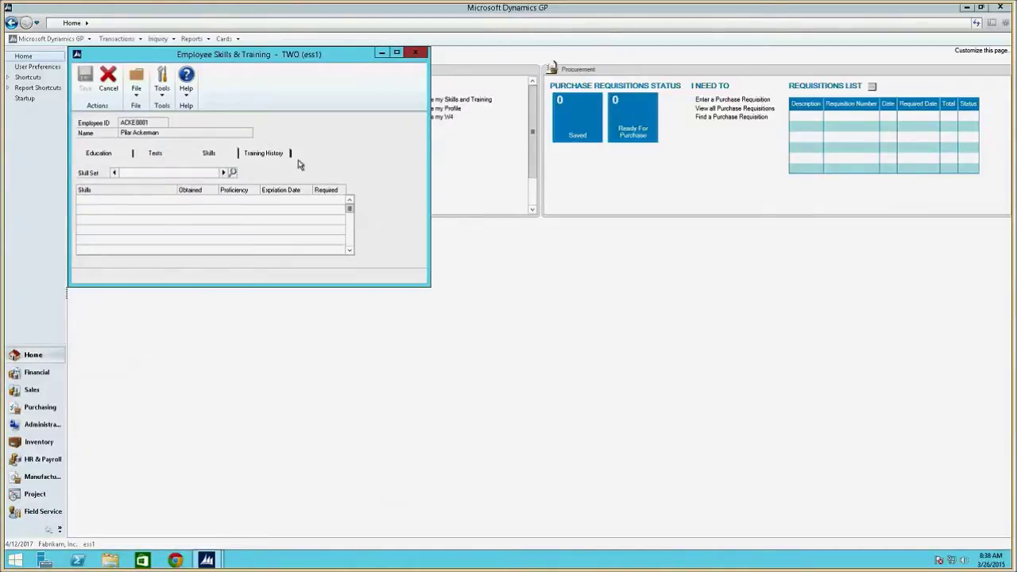
click(272, 156)
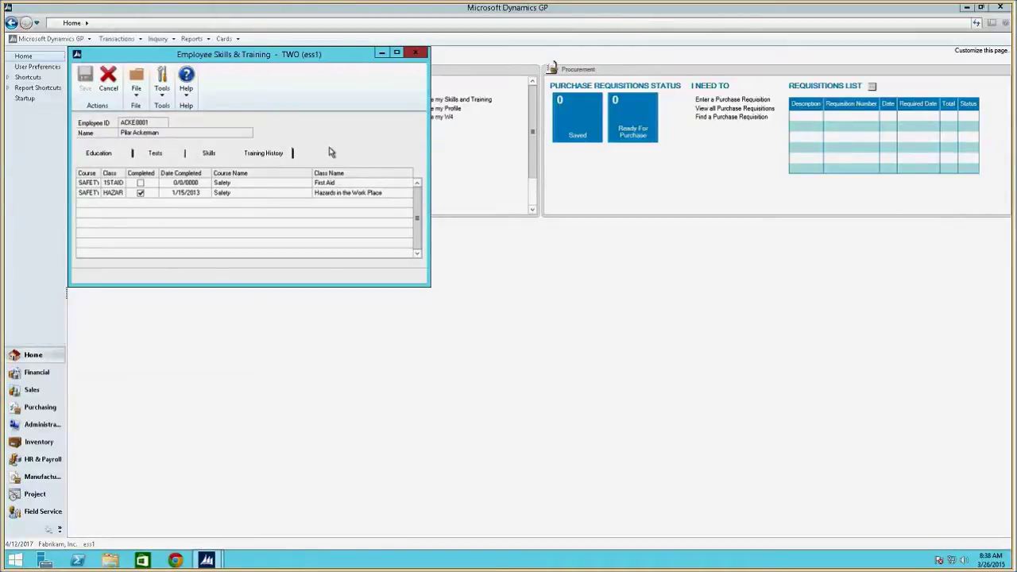
click(416, 55)
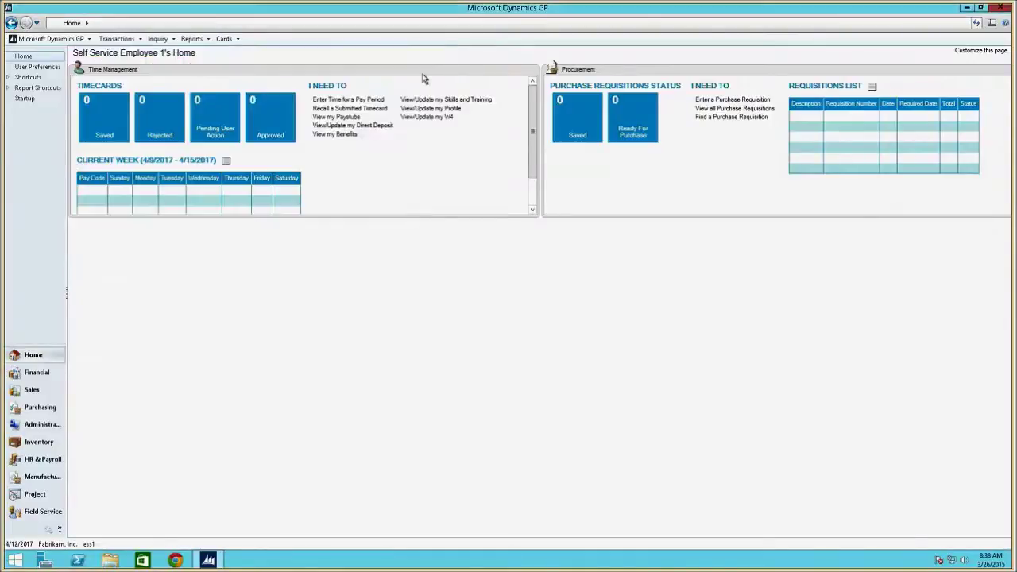
Review the personal details, emergency contacts, dependents and position history in the employee profile.
click(453, 109)
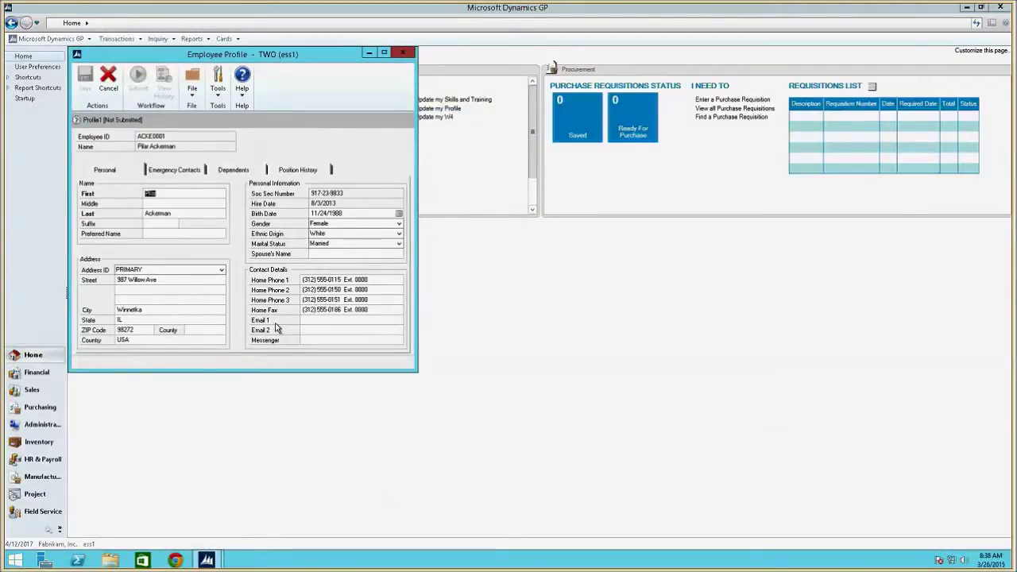
click(191, 173)
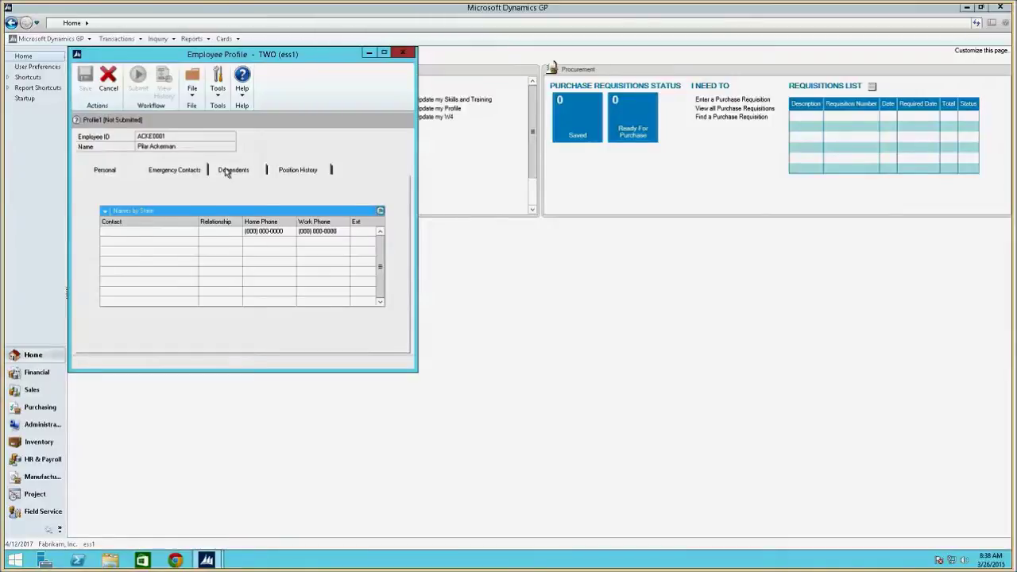
click(228, 172)
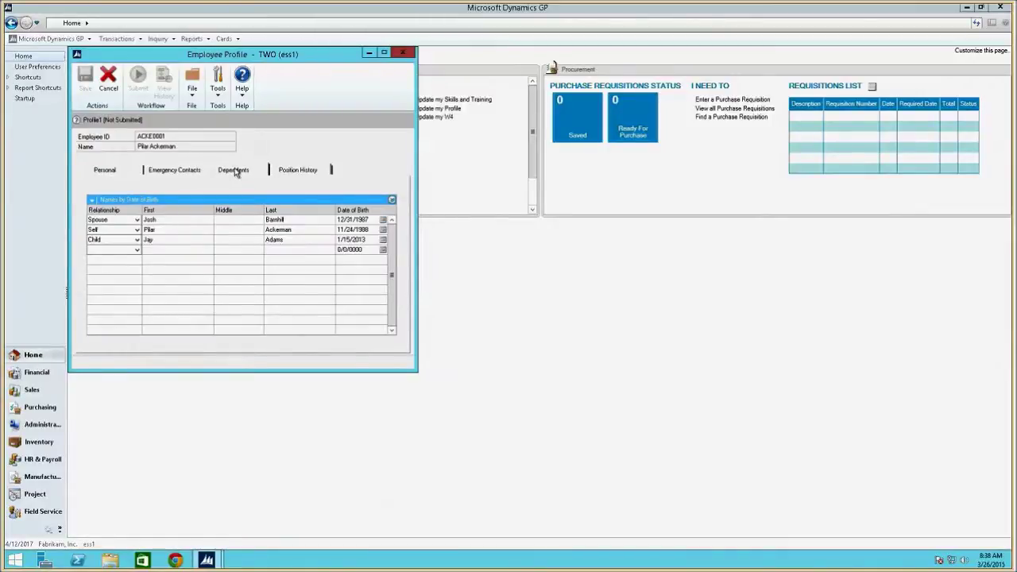
click(298, 174)
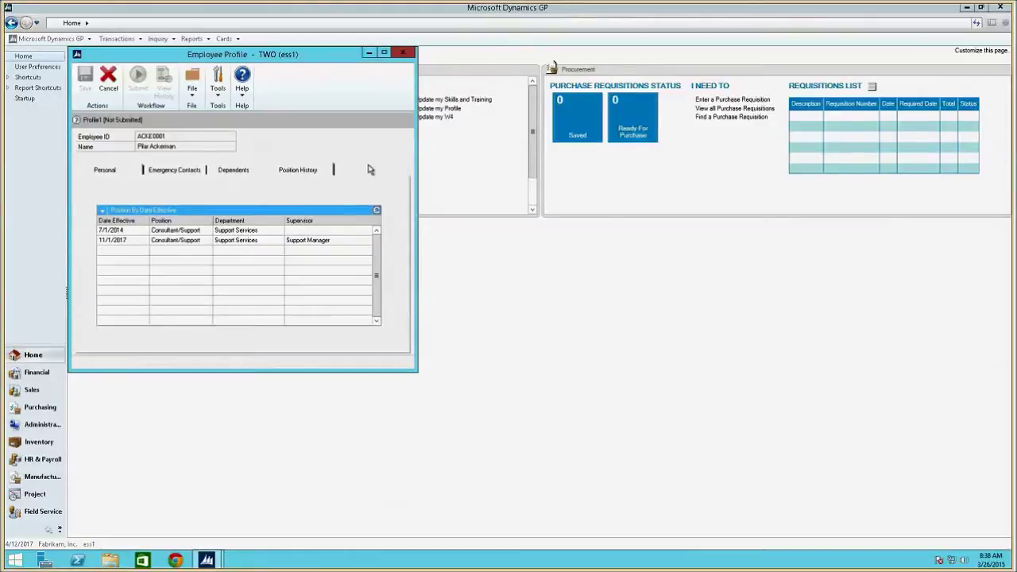
click(405, 53)
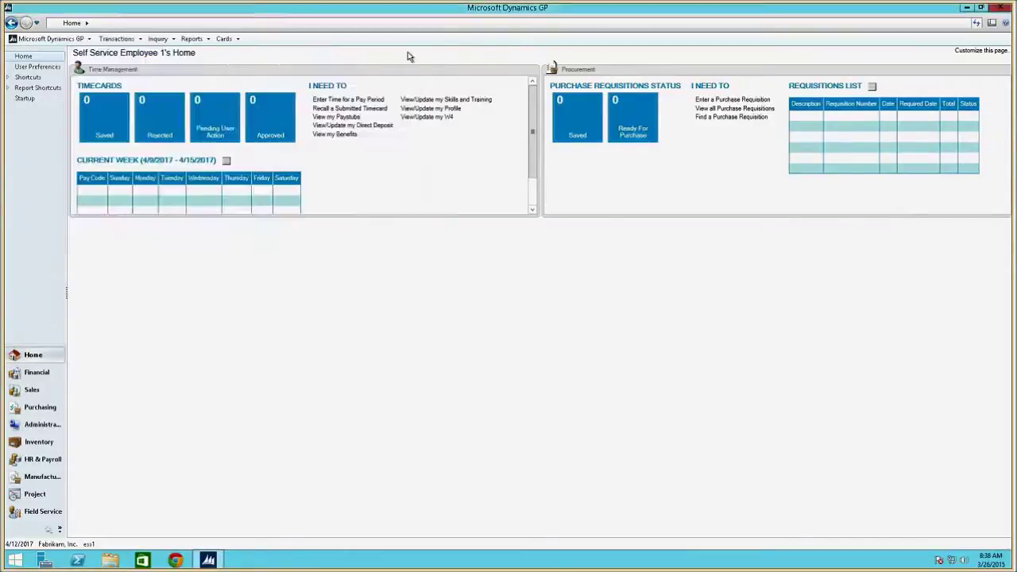
Review the employee's W-4 history and withholding form, and view their employer and employee benefit contributions.
click(444, 118)
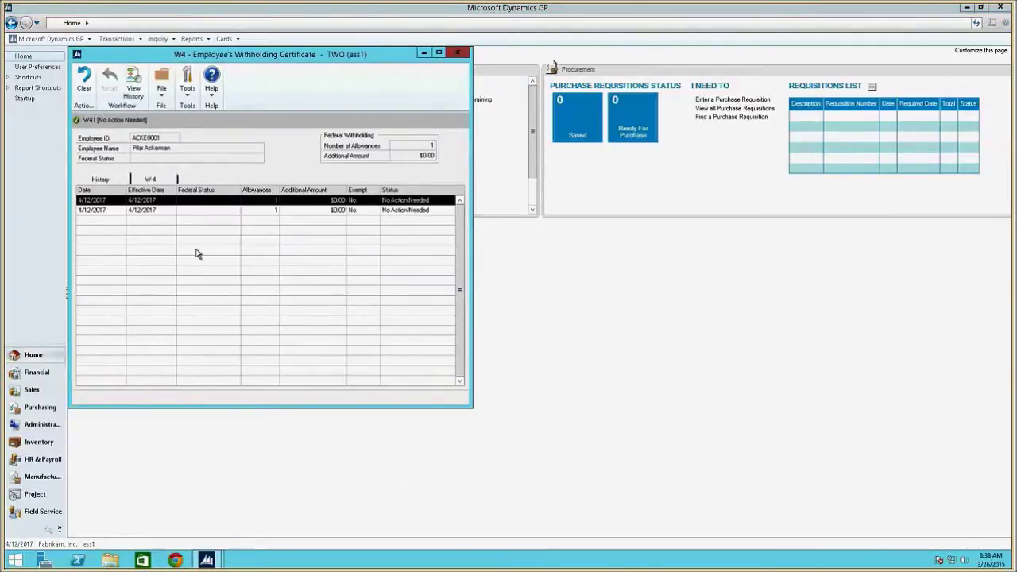
click(153, 181)
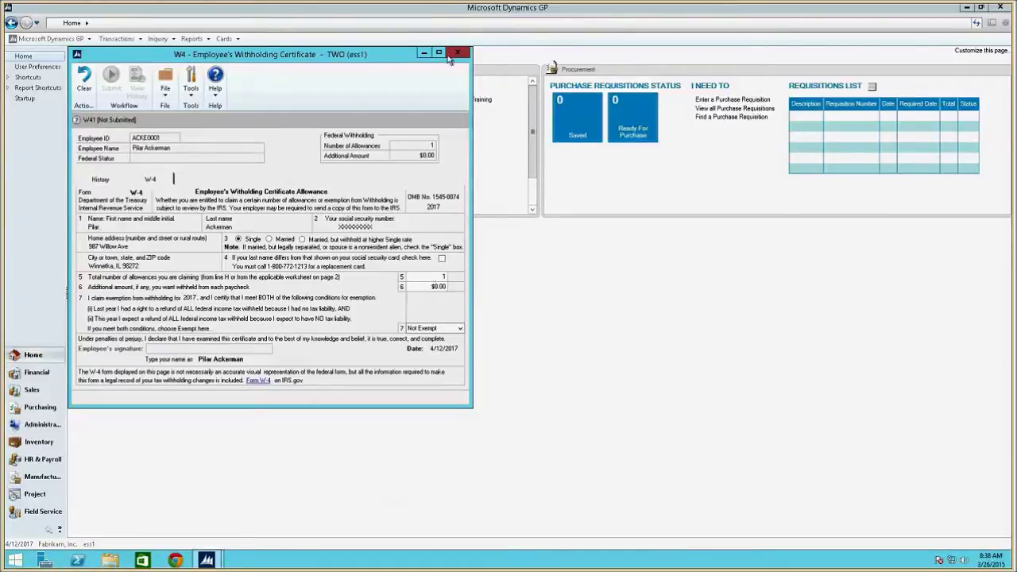
click(457, 53)
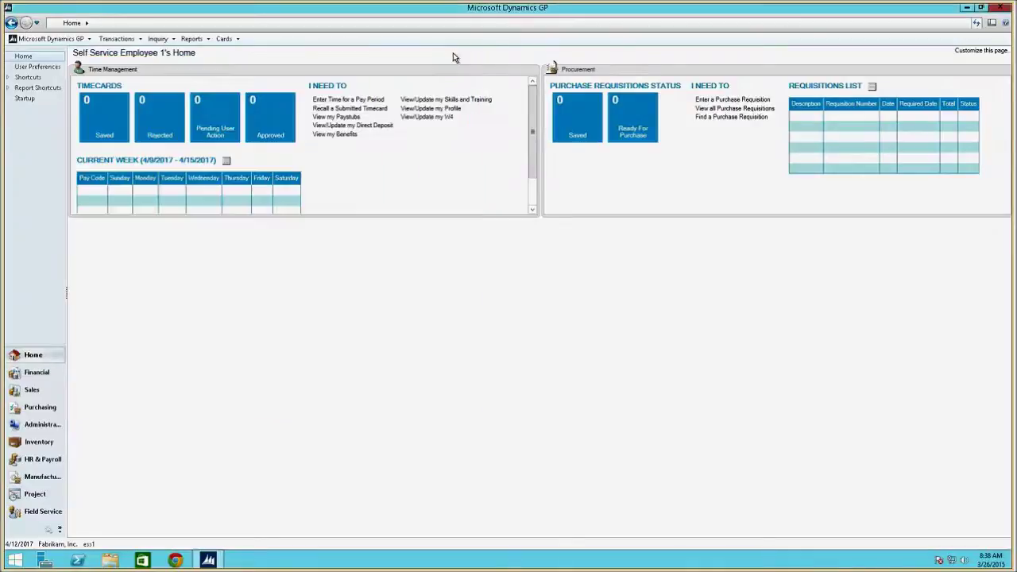
click(333, 134)
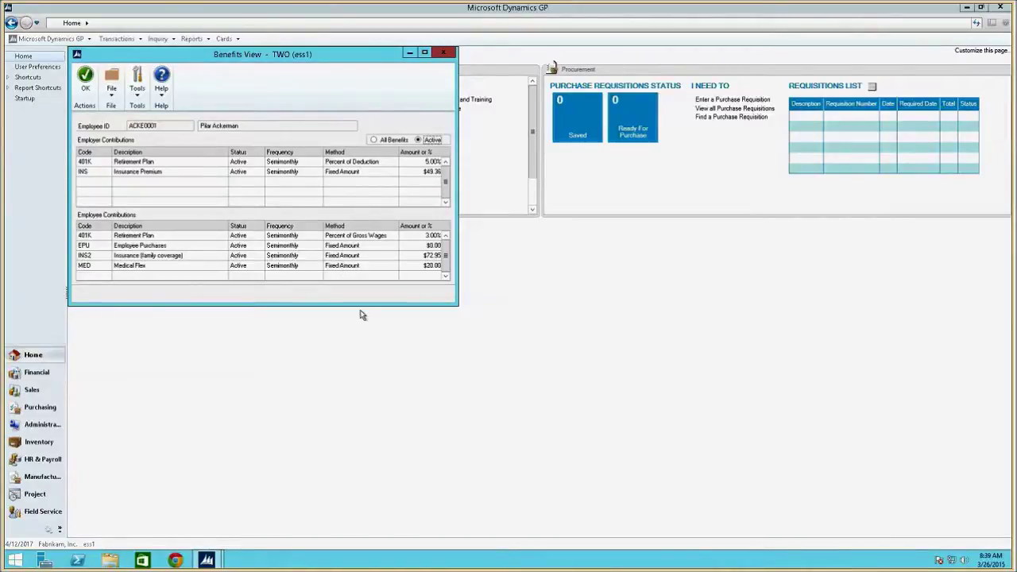
click(447, 54)
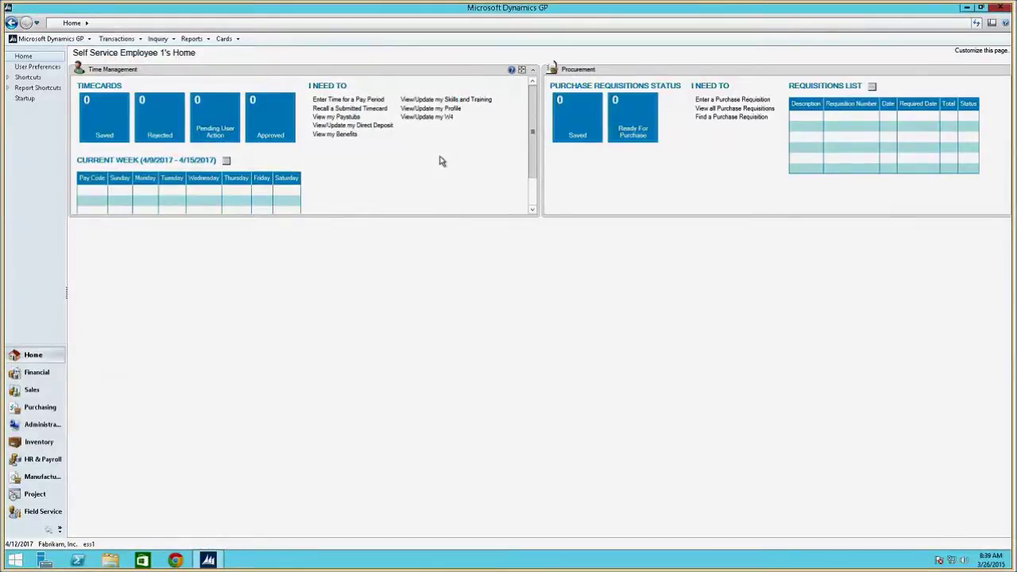
Enter a middle initial in the employee profile, and close the profile without submitting the change.
click(456, 111)
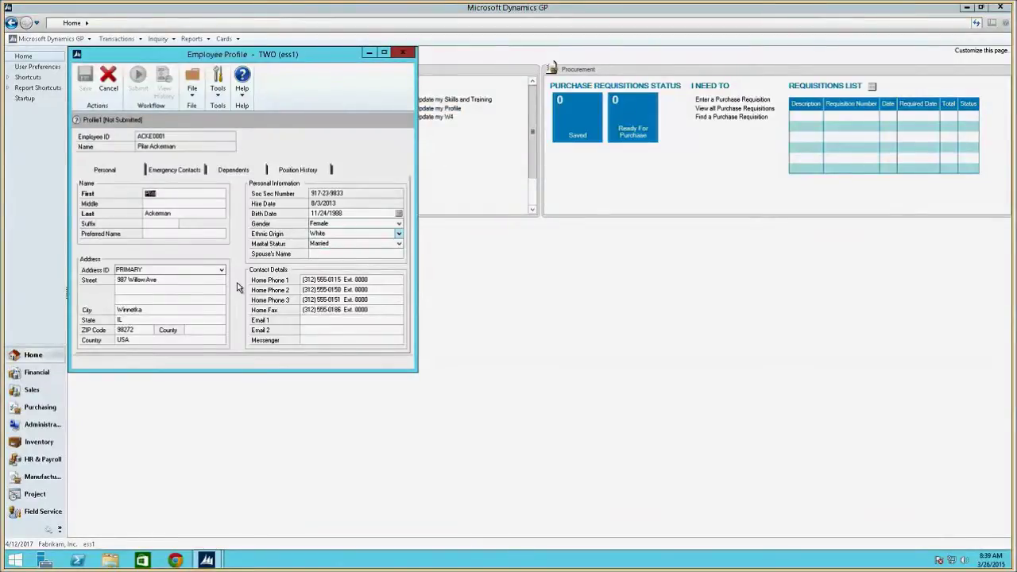
click(171, 204)
text(p)
key(Tab)
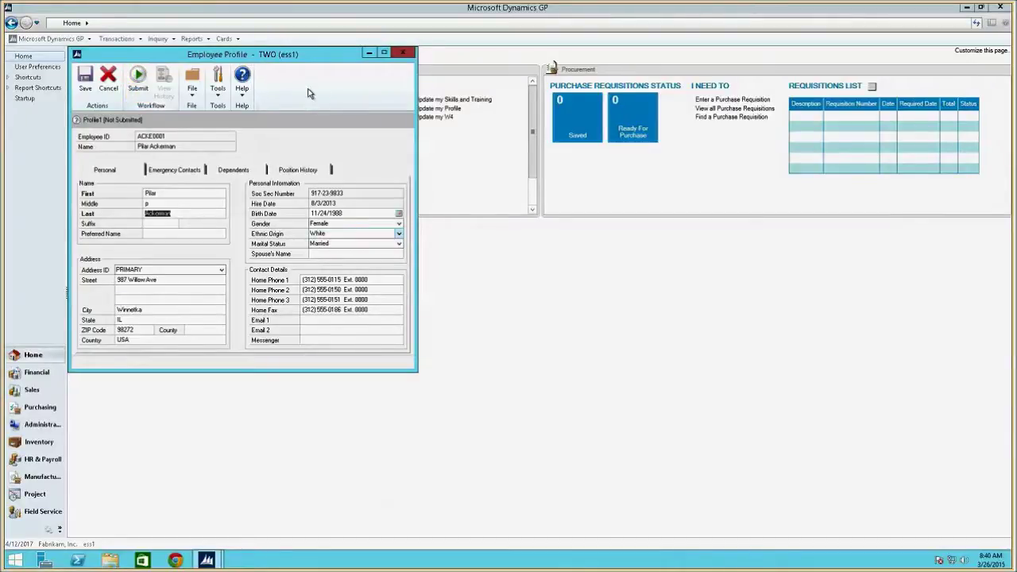
click(403, 56)
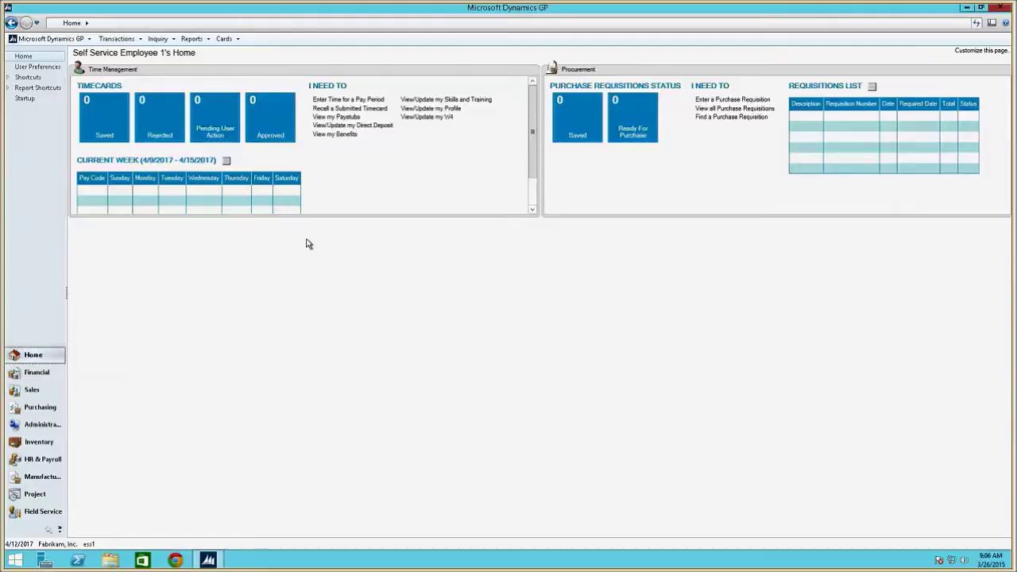
Start enrolling in the Health Plan selection plan under Open Enrollment in the HR & Payroll benefit enrollments list.
click(42, 459)
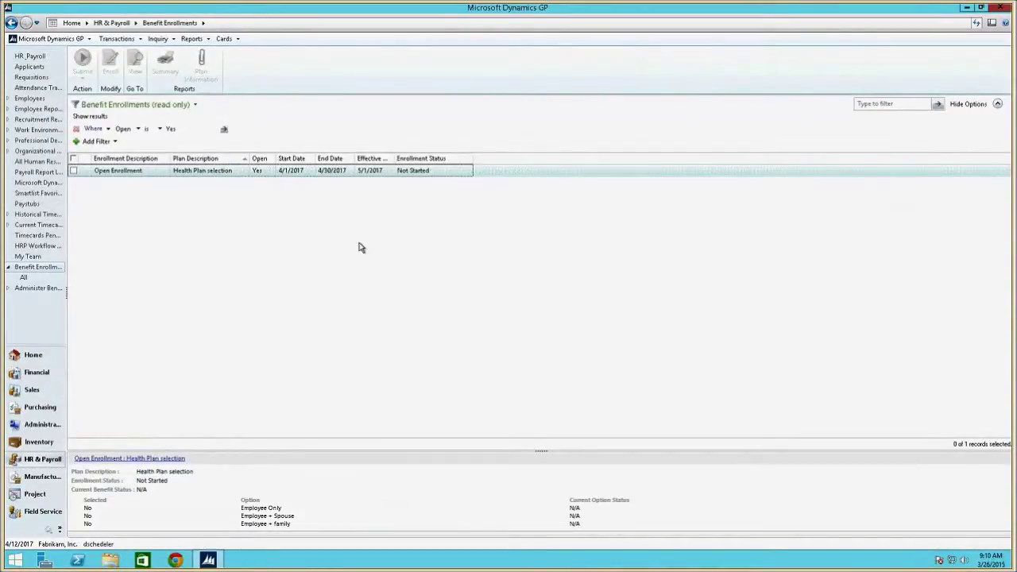
click(74, 171)
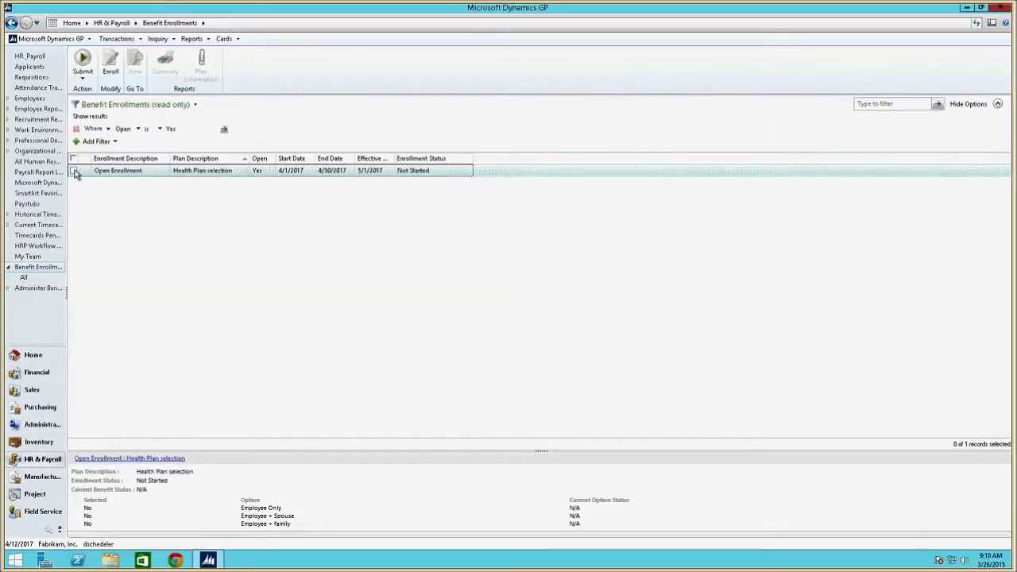
click(110, 63)
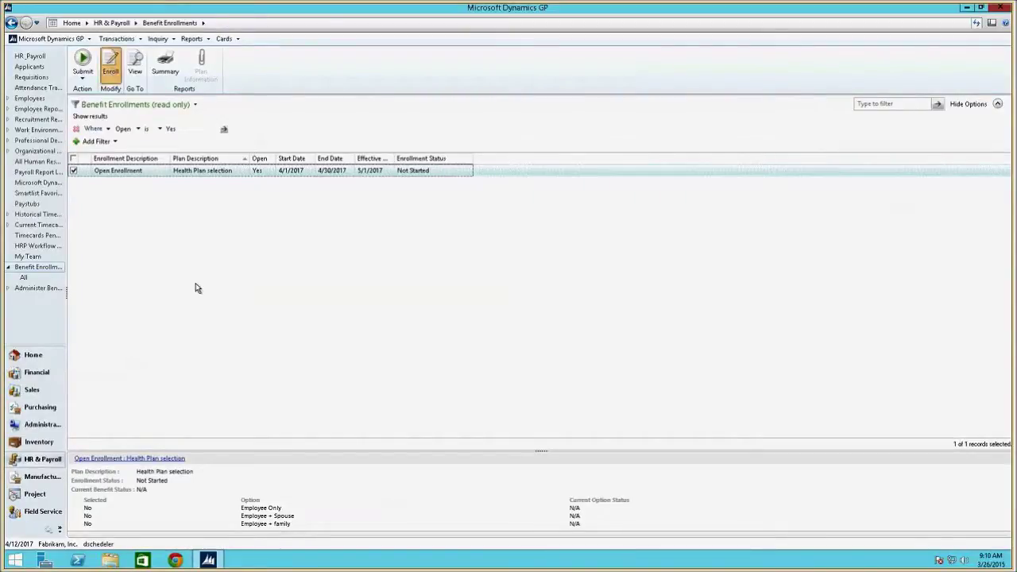